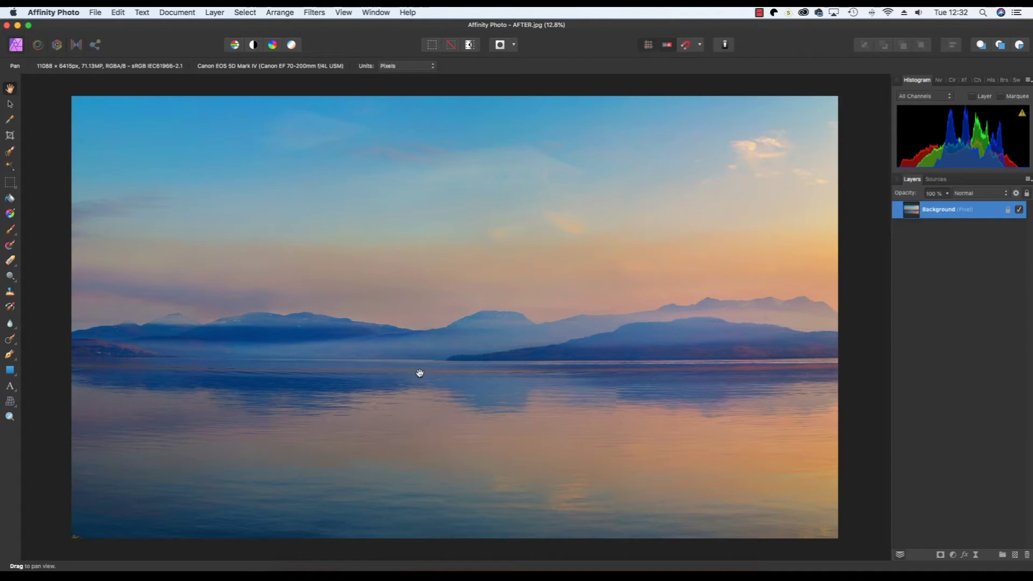
Close the finished AFTER.jpg example, leaving the workspace empty.
key(super+w)
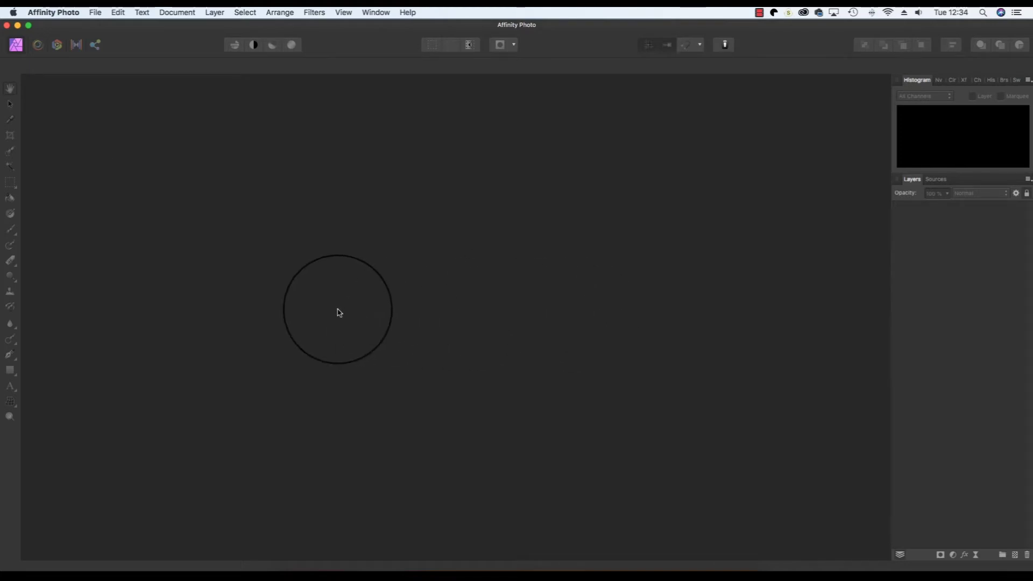
Start a New Panorama and add photos 1K2A0047.jpg through 1K2A0051.jpg from Pano files.
click(95, 12)
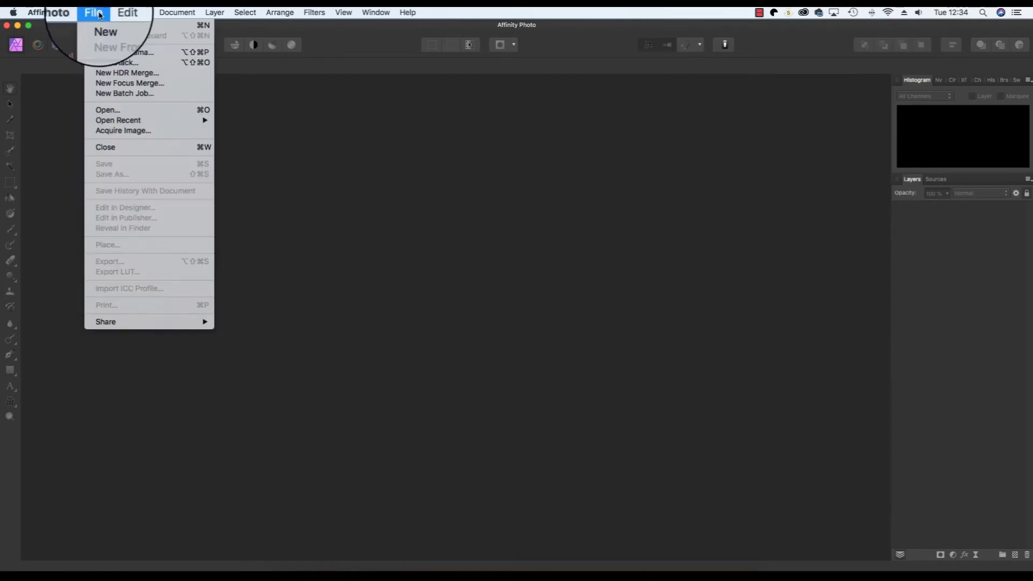
click(160, 57)
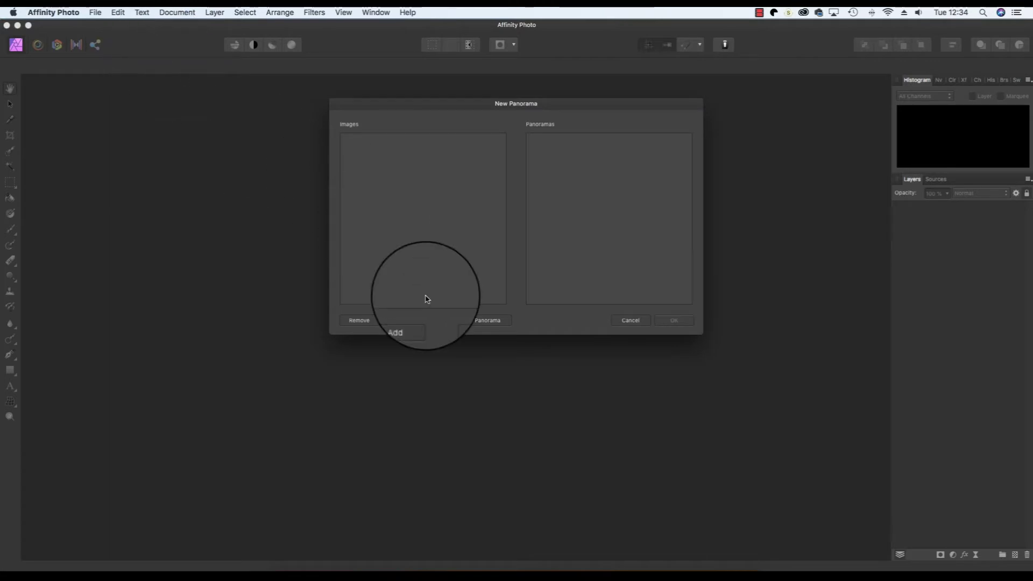
click(399, 323)
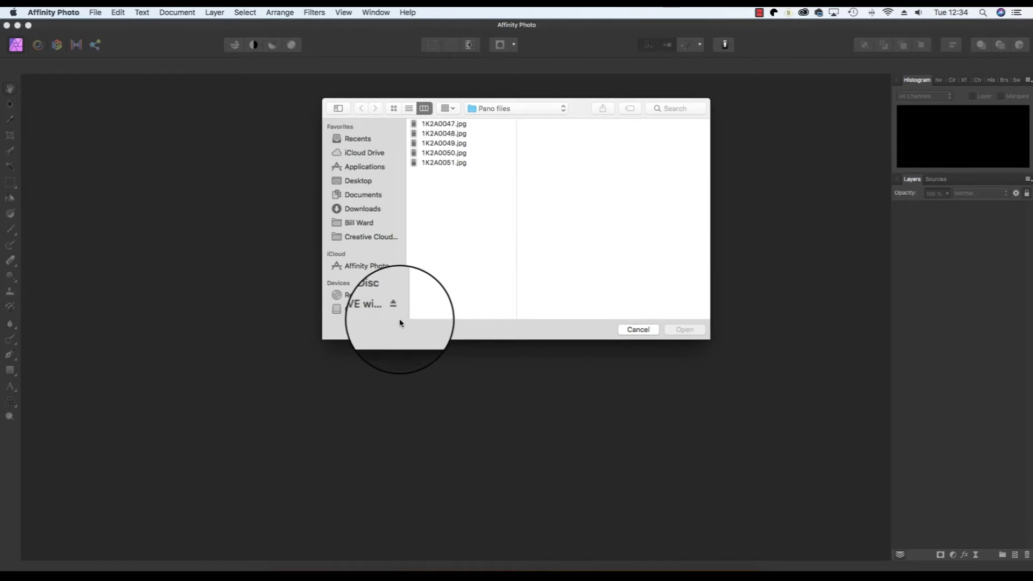
click(457, 126)
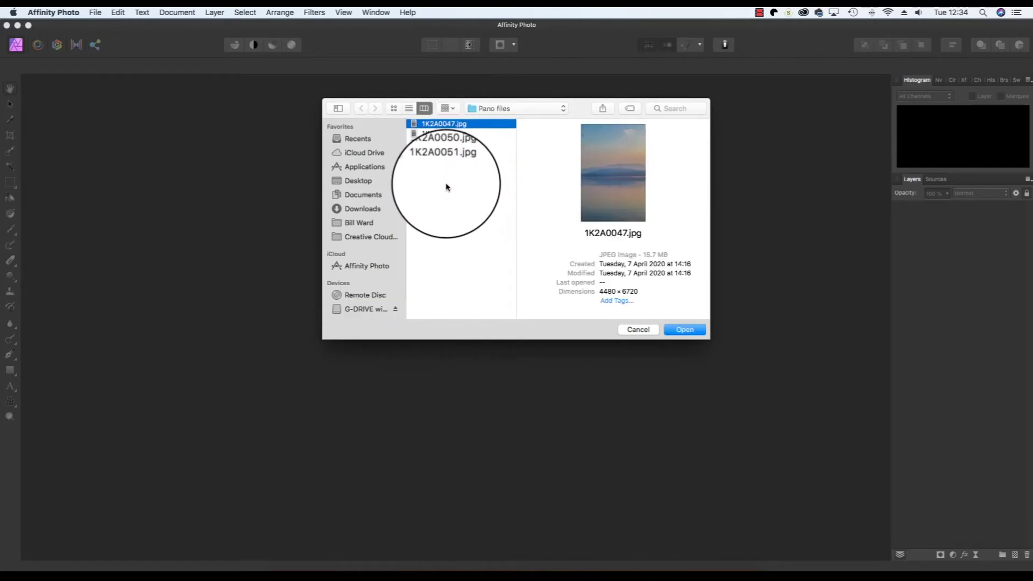
shift+click(450, 167)
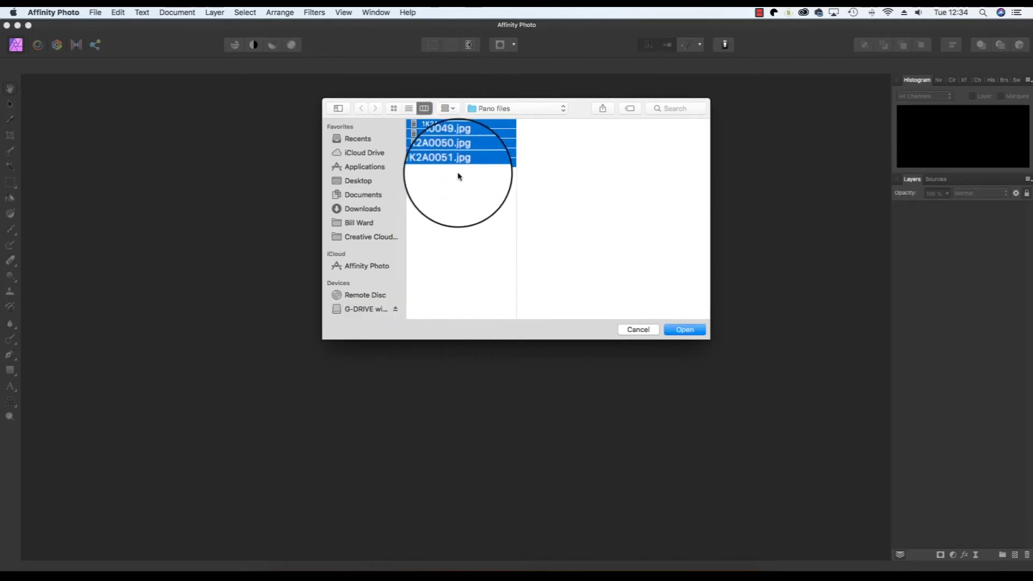
click(685, 333)
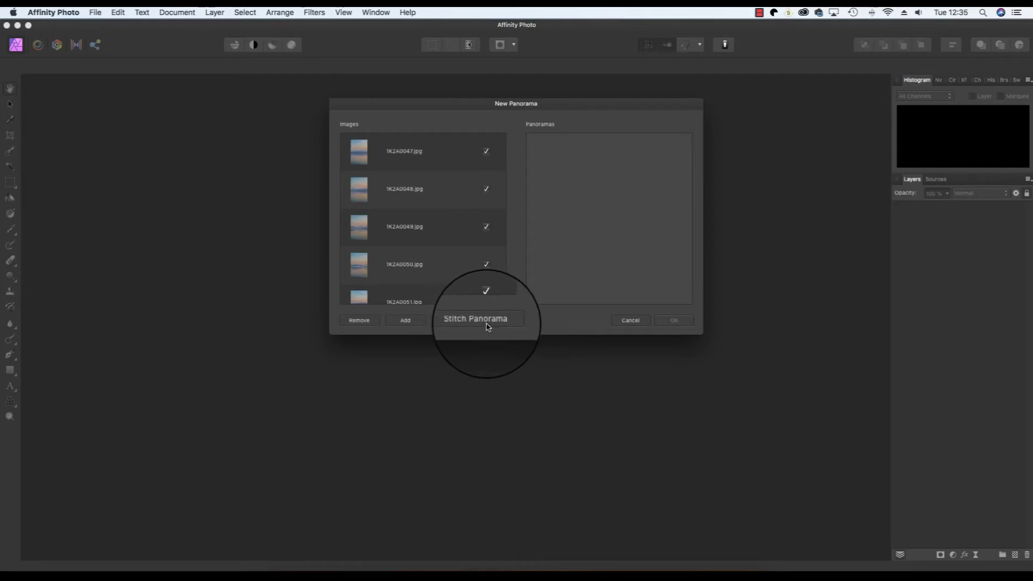
Stitch the five lake photos and open the result as an untitled panorama document.
click(486, 327)
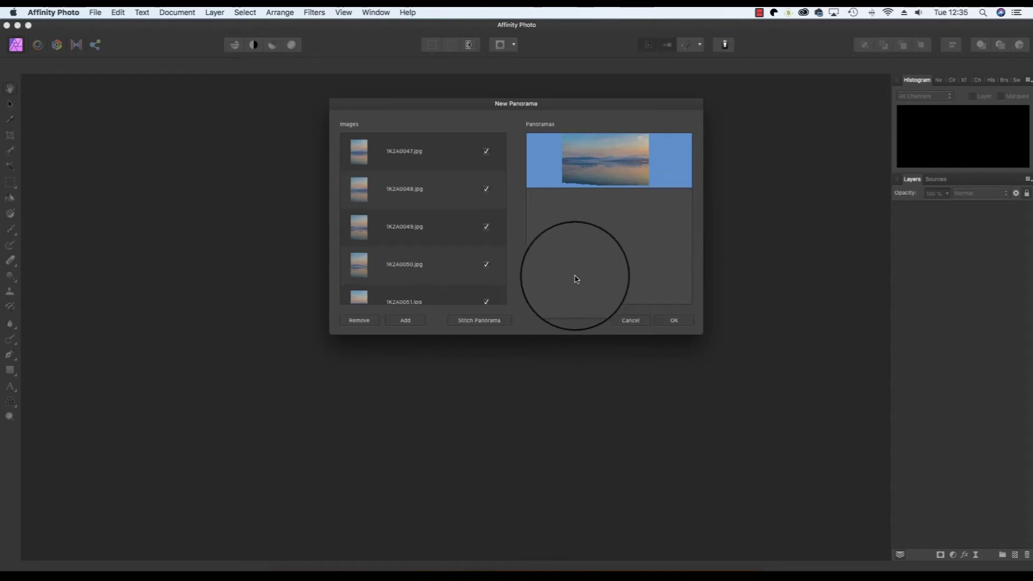
click(673, 321)
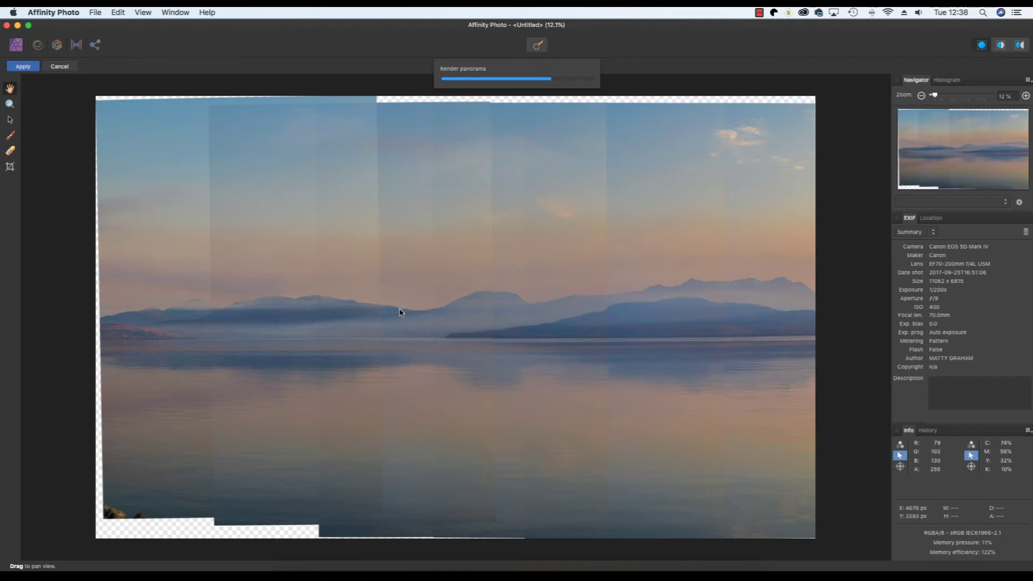
Zoom in and pan across the stitched joins, then zoom back out to the edges.
key(super+equal)
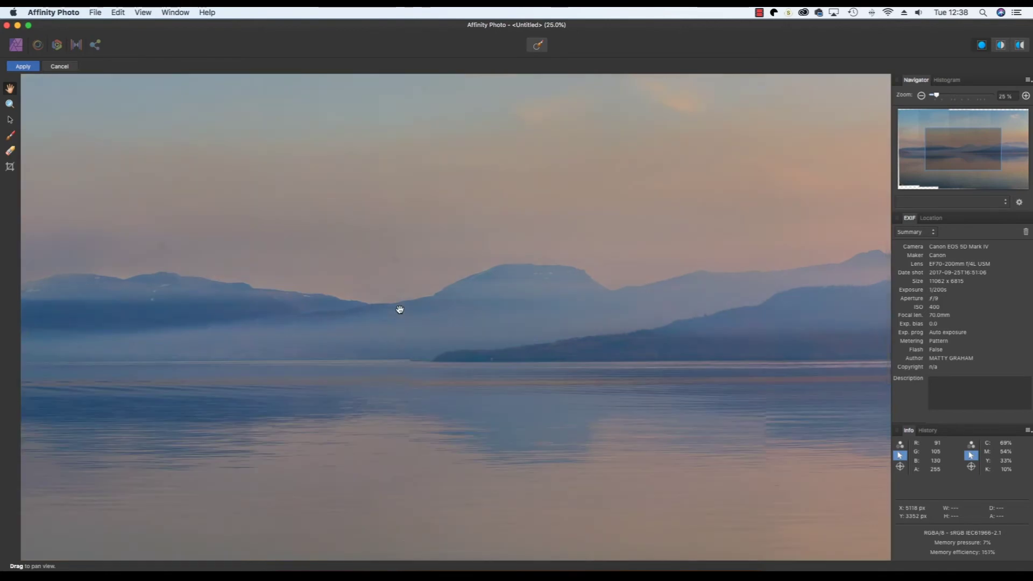
drag(380, 309, 644, 315)
key(super+minus)
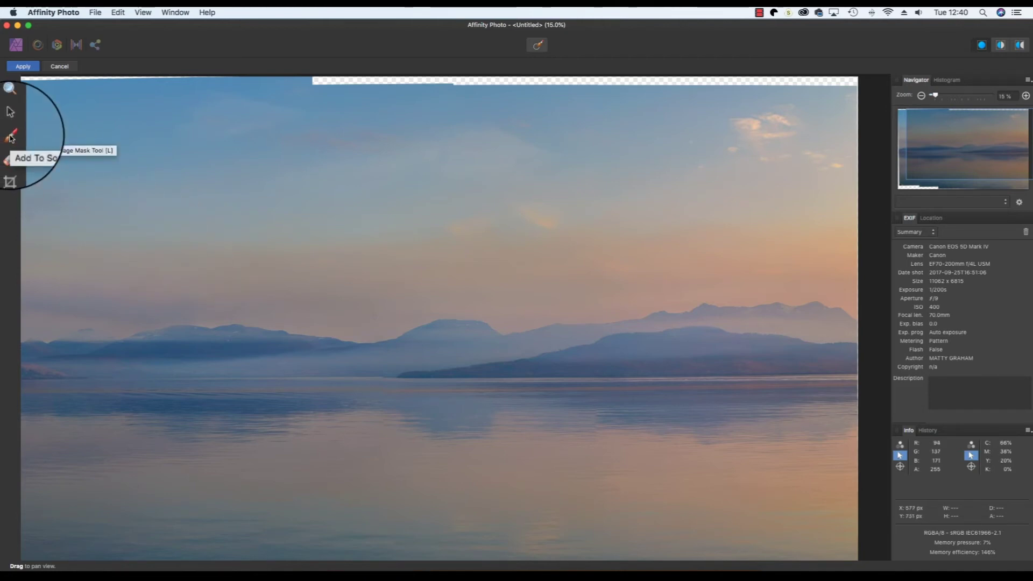
Repaint the overlapping sky with a smaller Source Image Brush and re-render the panorama.
click(11, 137)
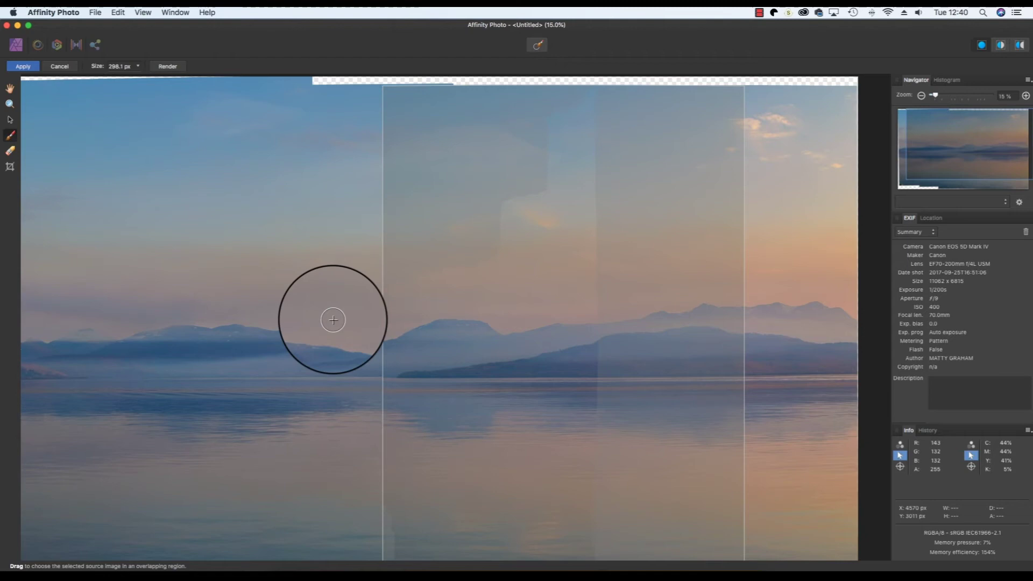
key(bracketleft)
key(bracketleft)
key(bracketleft)
key(bracketleft)
key(bracketleft)
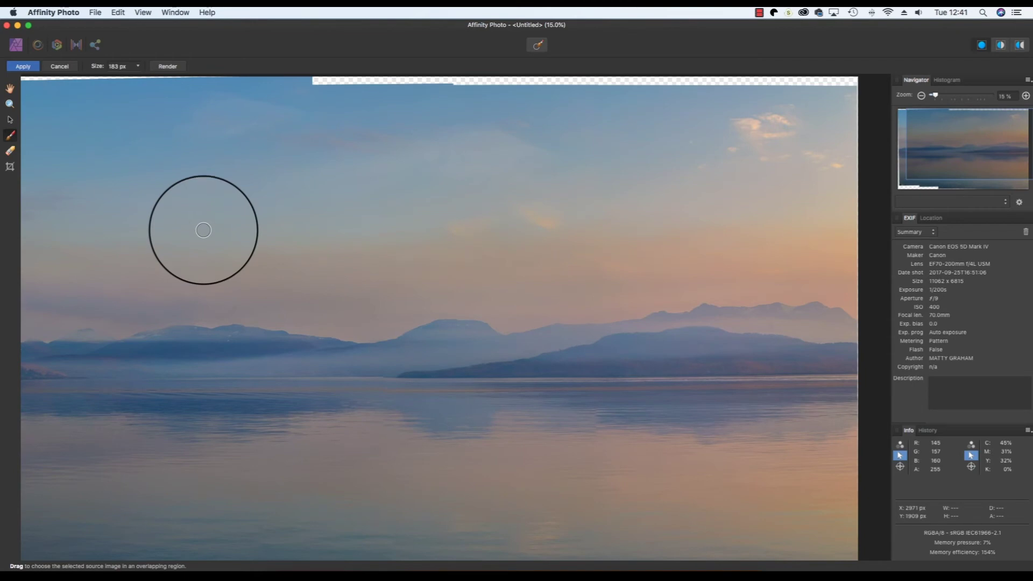
click(168, 66)
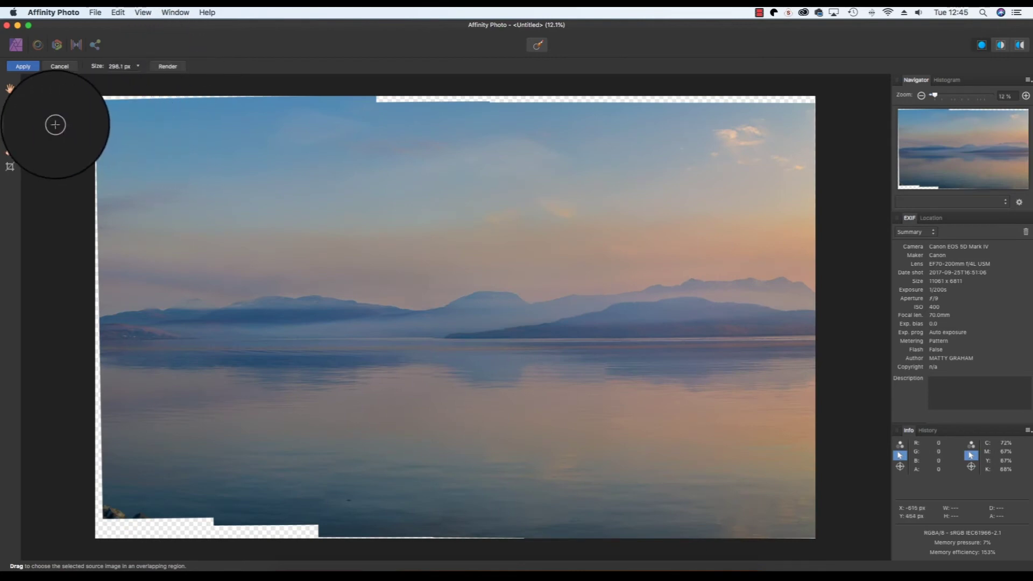
Crop the top-left and bottom edges inward to trim transparent gaps, giving 10893 × 6349 px.
click(11, 167)
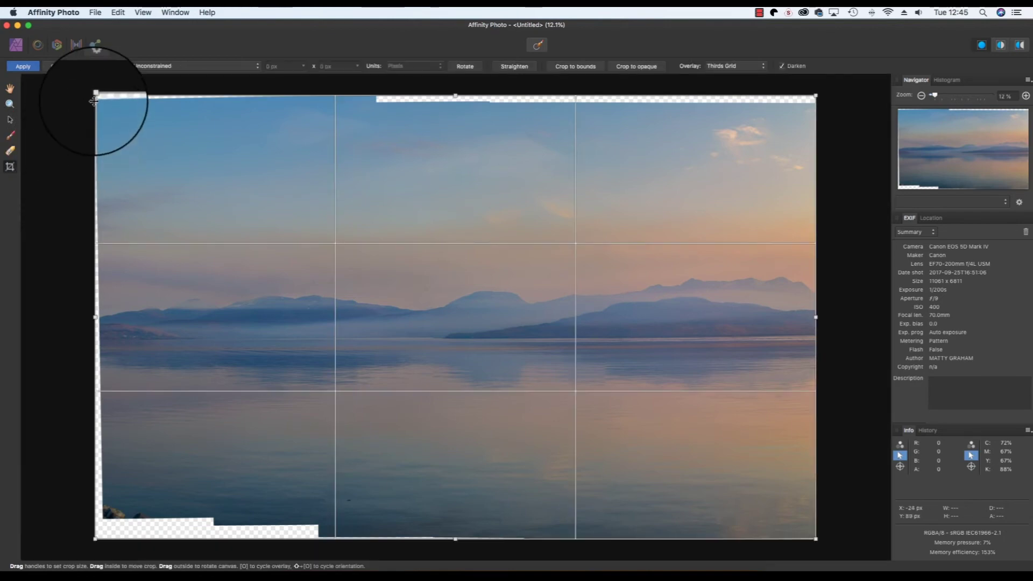
drag(96, 95, 101, 103)
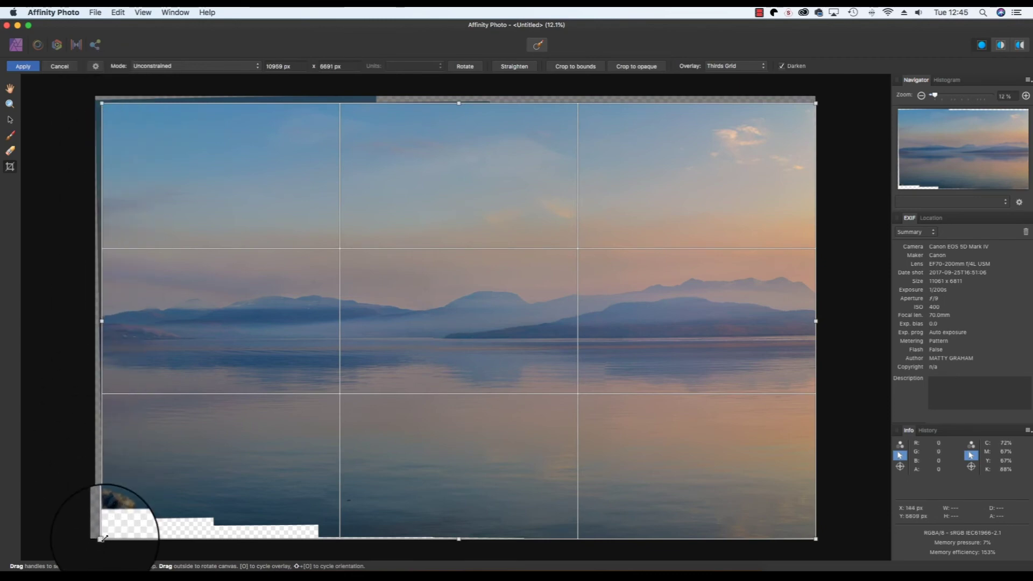
drag(102, 538, 106, 517)
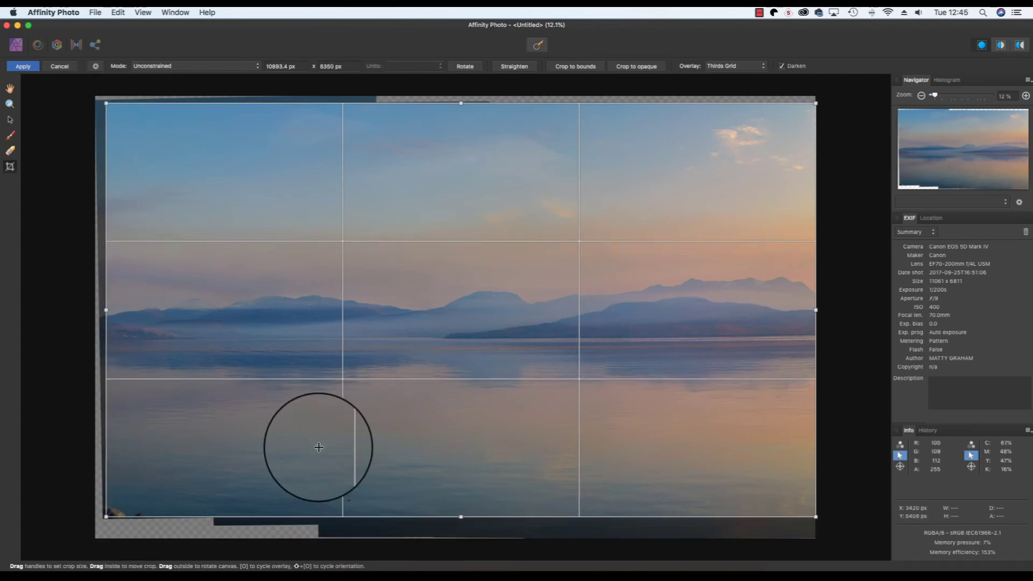
key(Return)
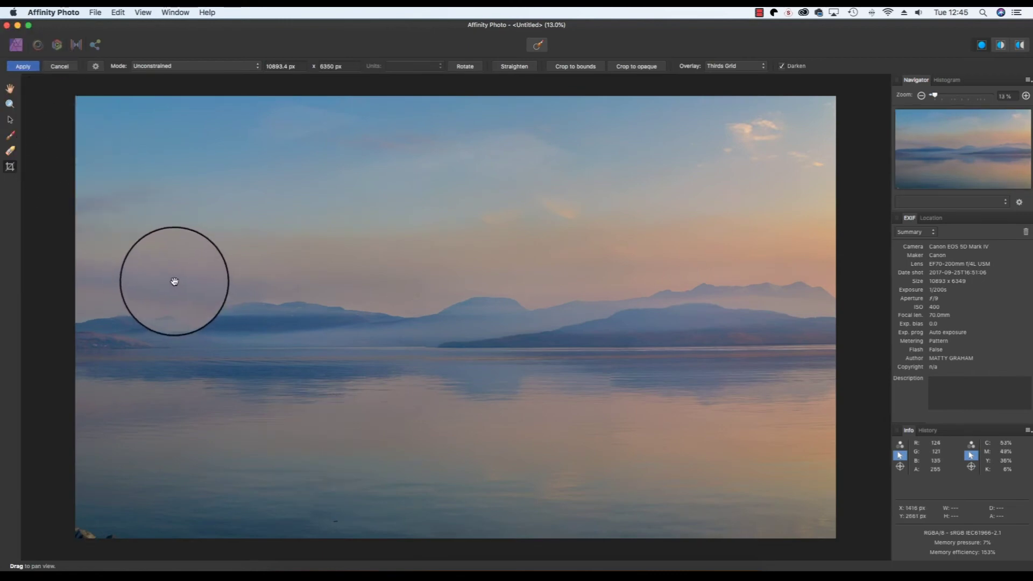
click(25, 69)
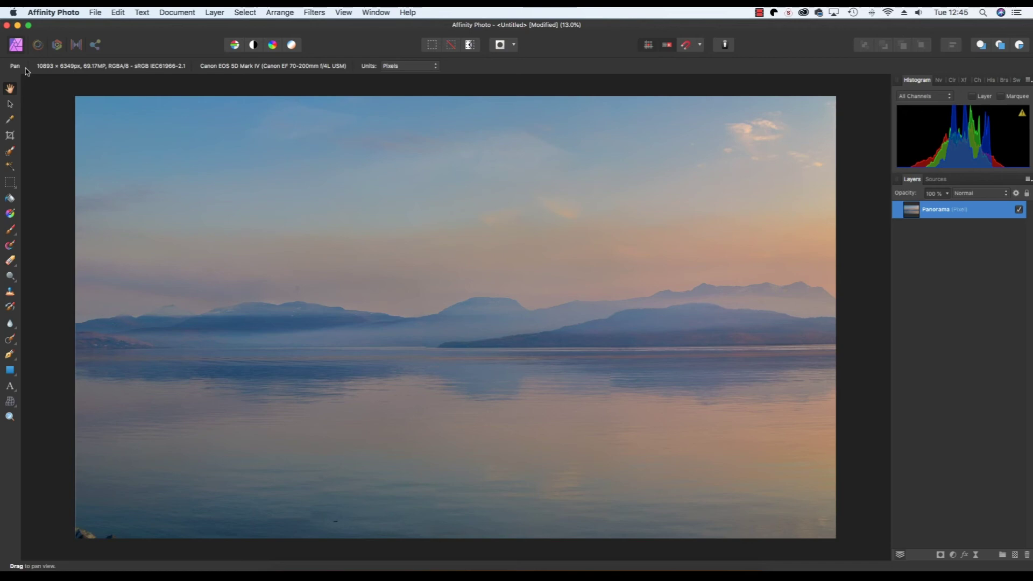
Add an HSL adjustment layer above the Panorama with Saturation Shift at 18%.
click(215, 12)
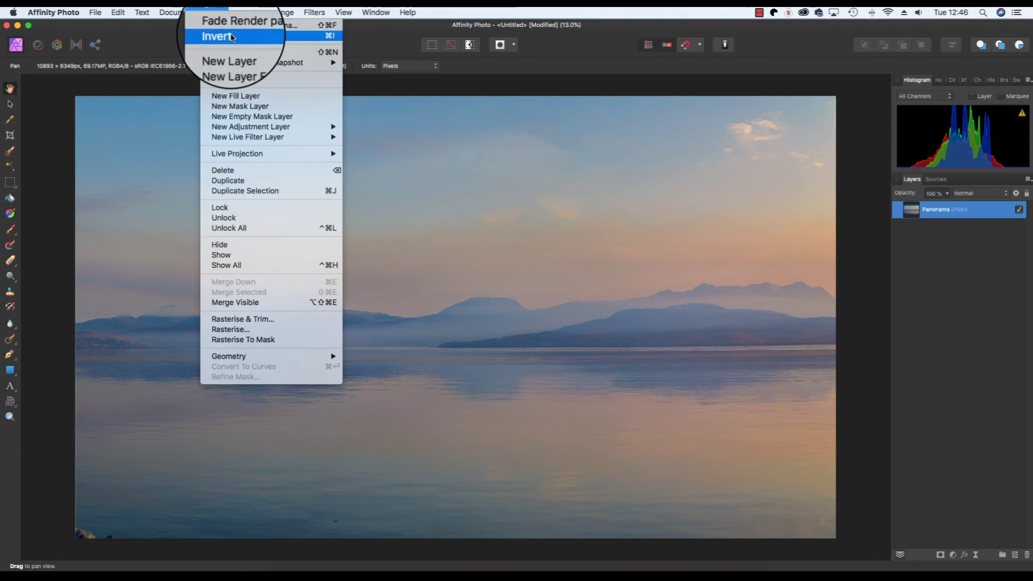
mouse_move(264, 127)
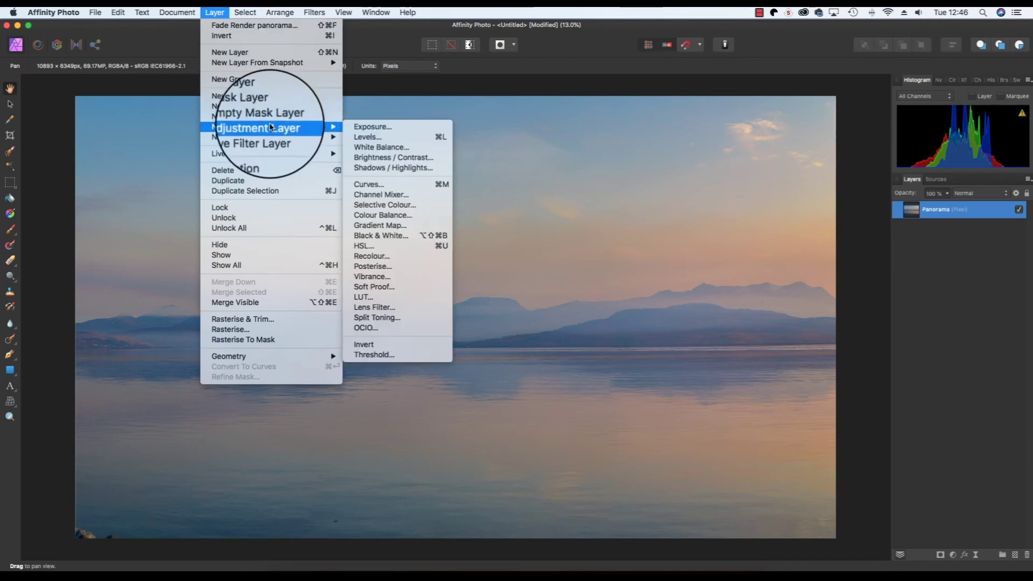
click(405, 249)
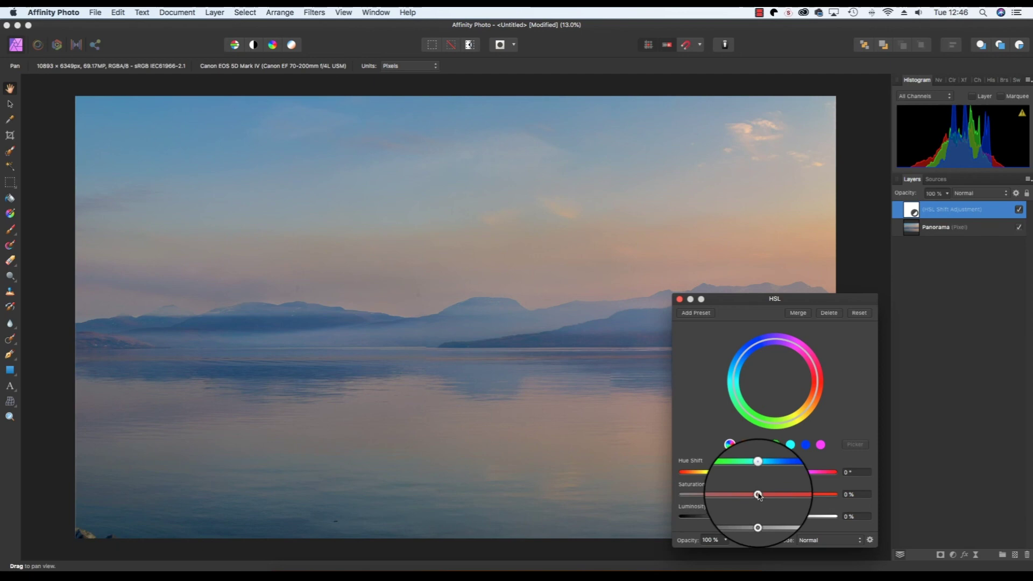
drag(758, 495, 773, 496)
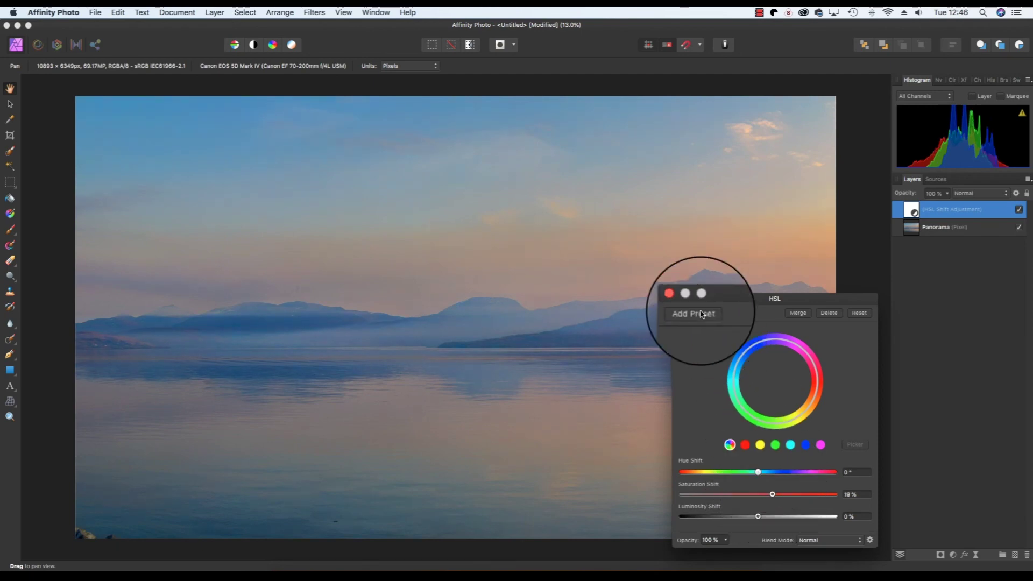
click(680, 299)
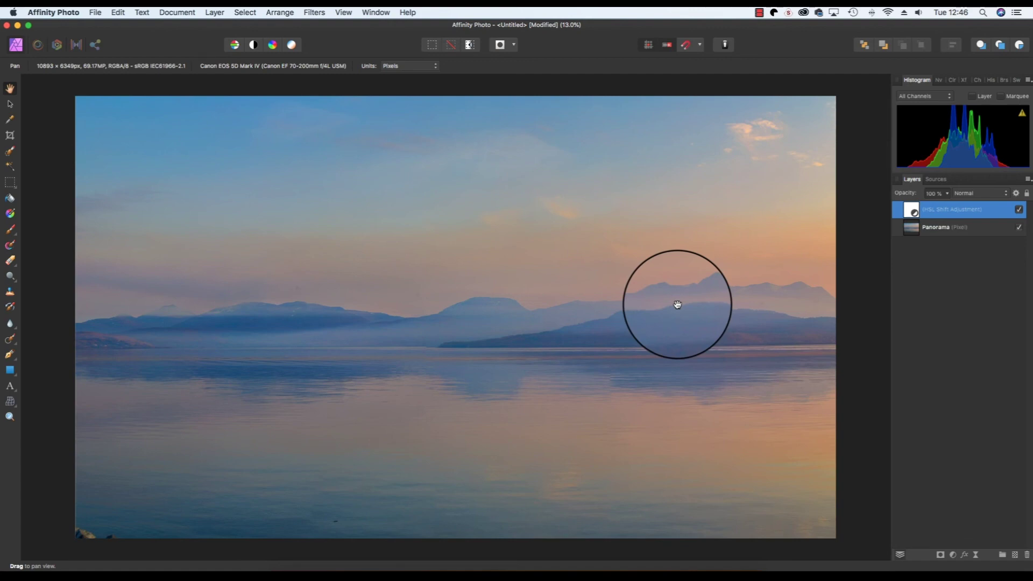
Open the Export dialog with JPEG at quality 100, 10894 × 6350 px.
click(102, 13)
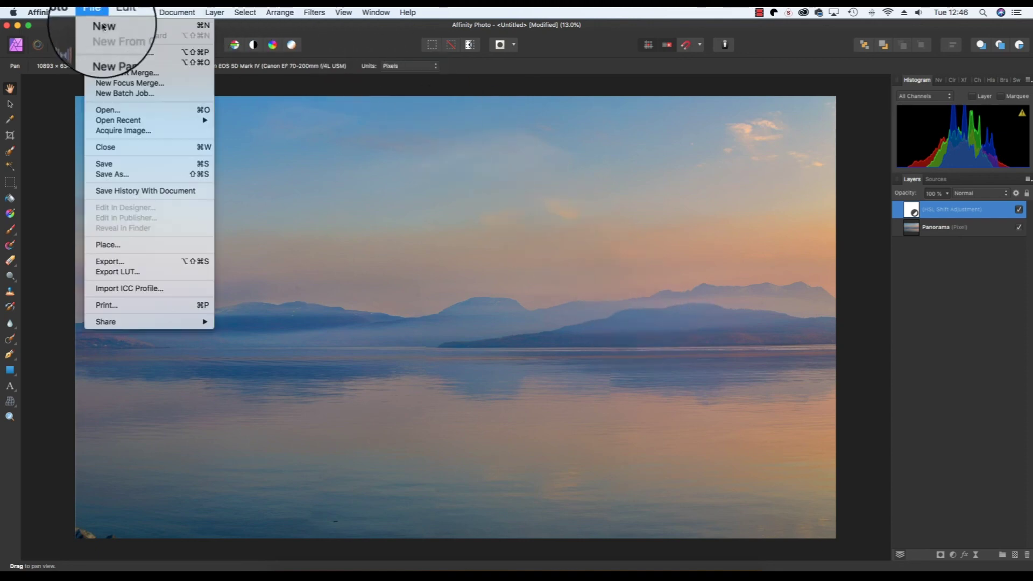
click(159, 263)
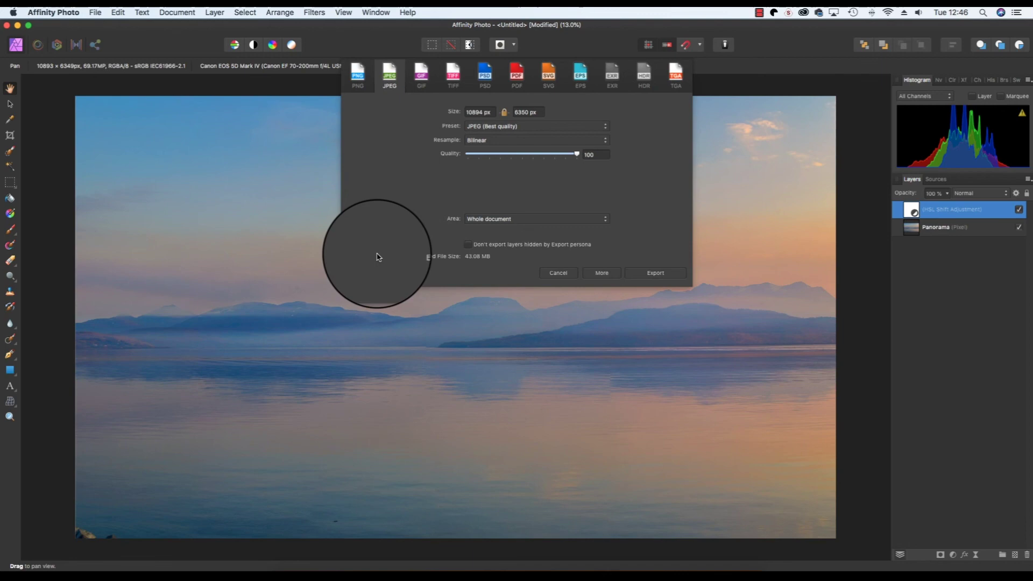